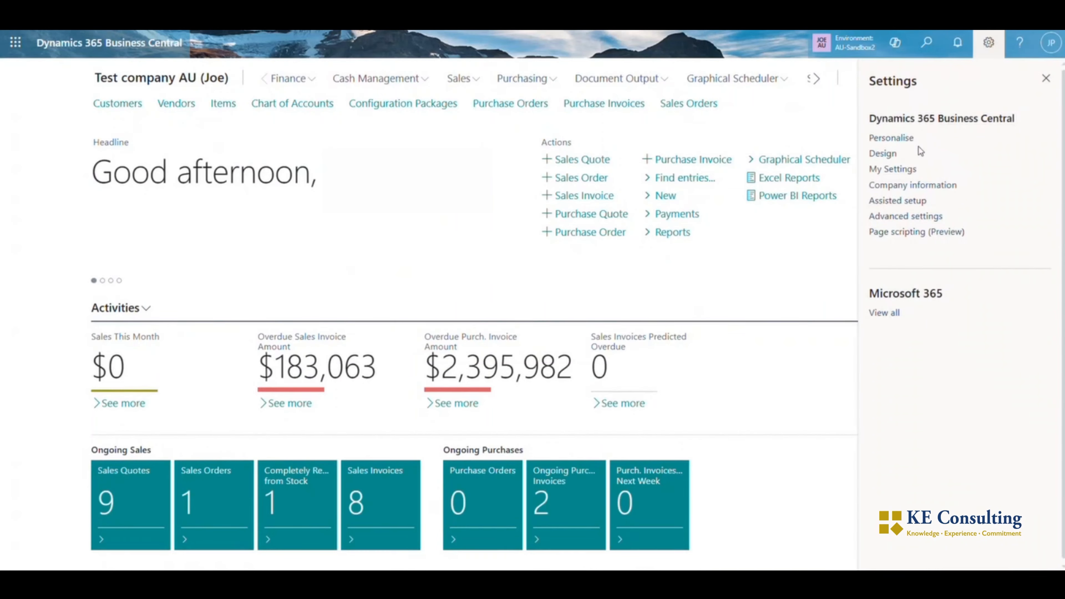
# Review the available roles in My Settings and keep Business Manager Evaluation as the role.
pyautogui.click(906, 169)
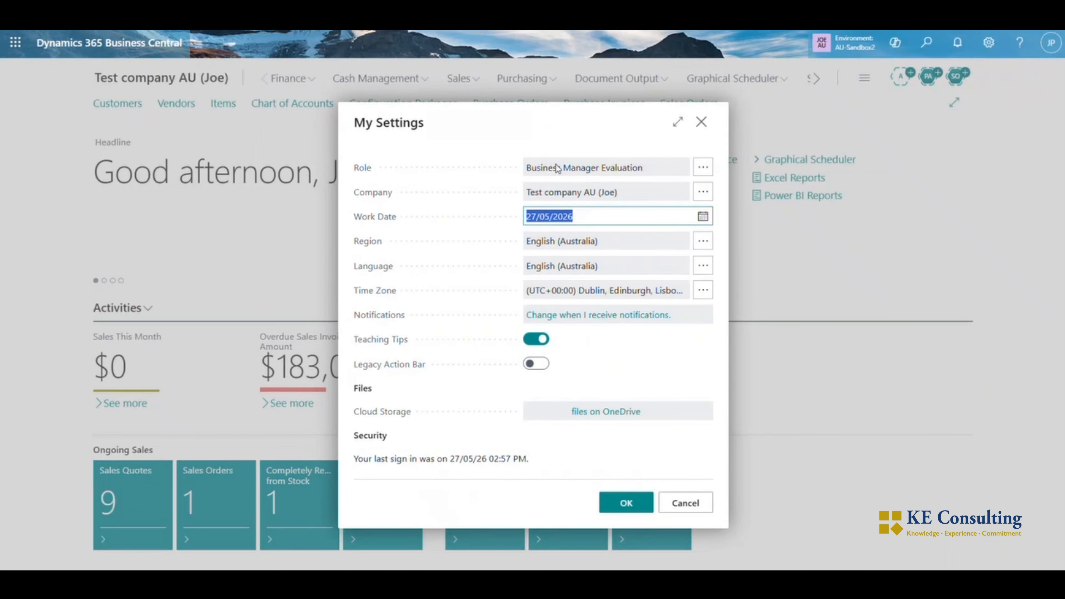
pyautogui.click(701, 170)
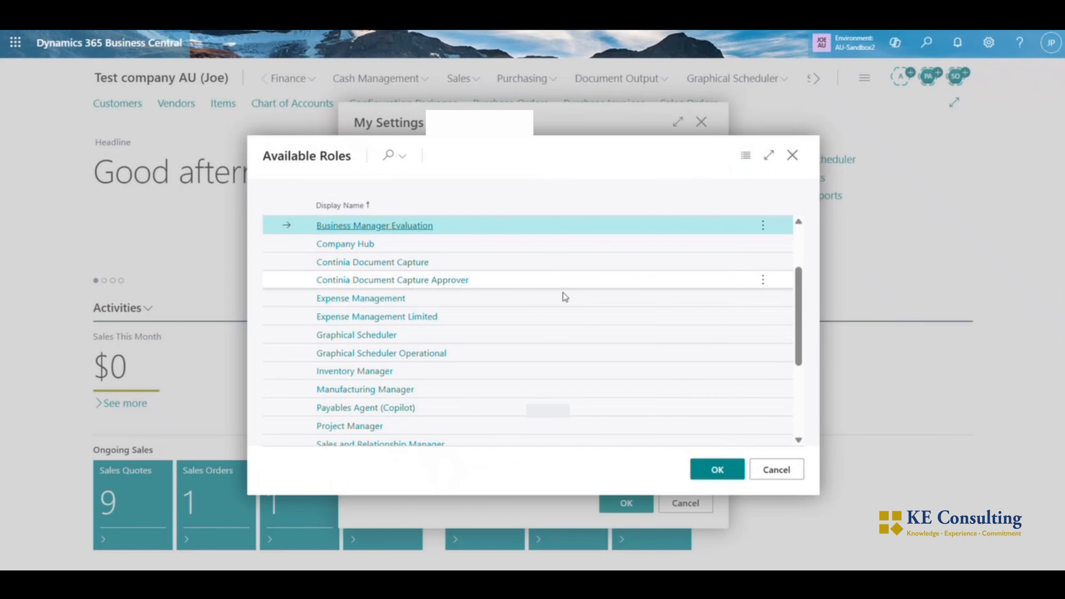
pyautogui.scroll(3, 586, 324)
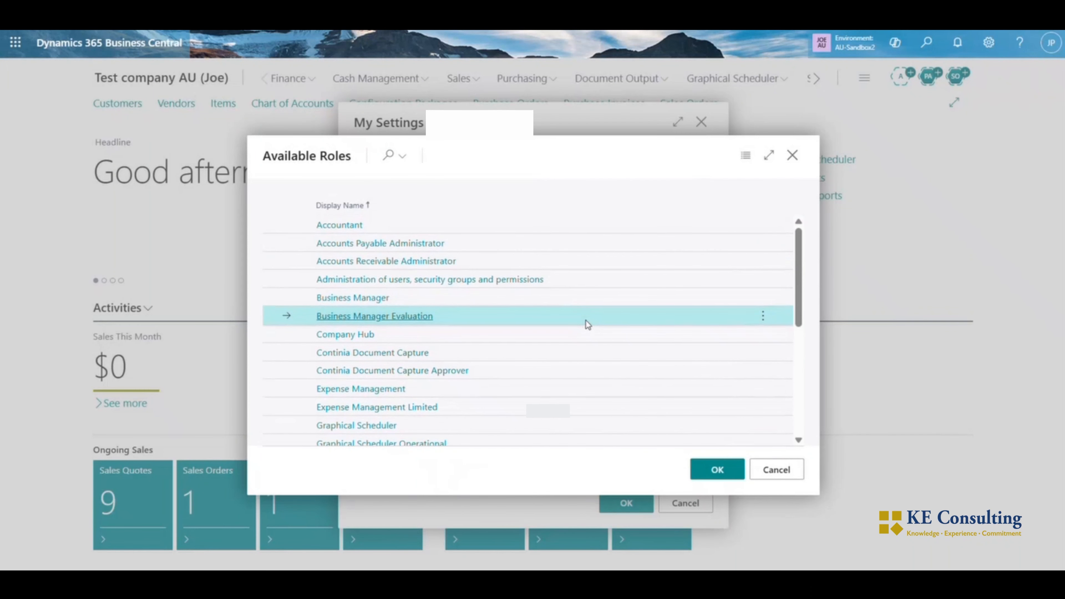
pyautogui.scroll(-8, 585, 321)
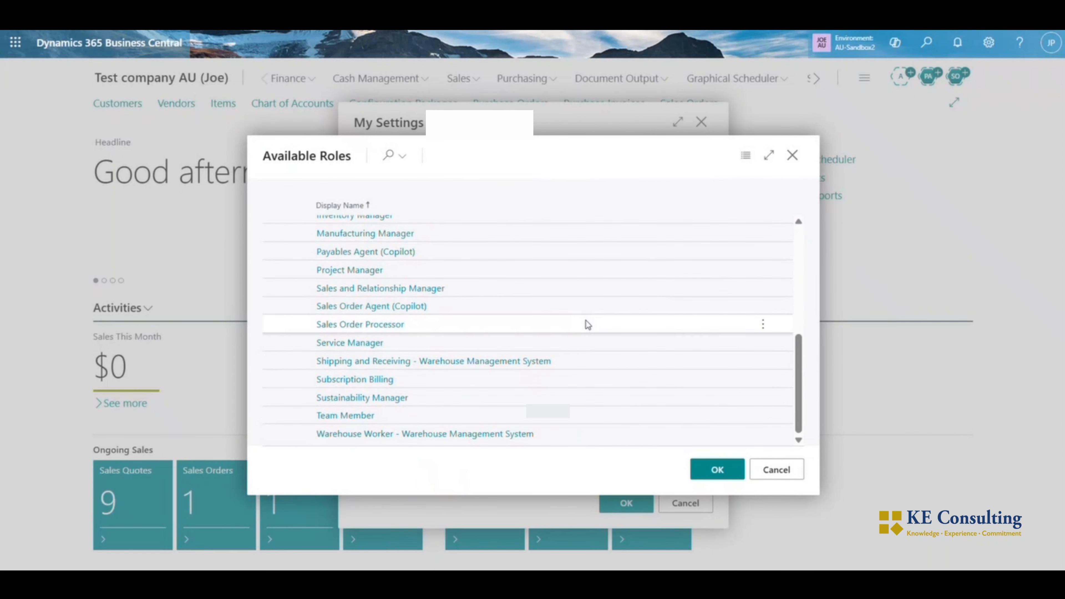
pyautogui.click(714, 469)
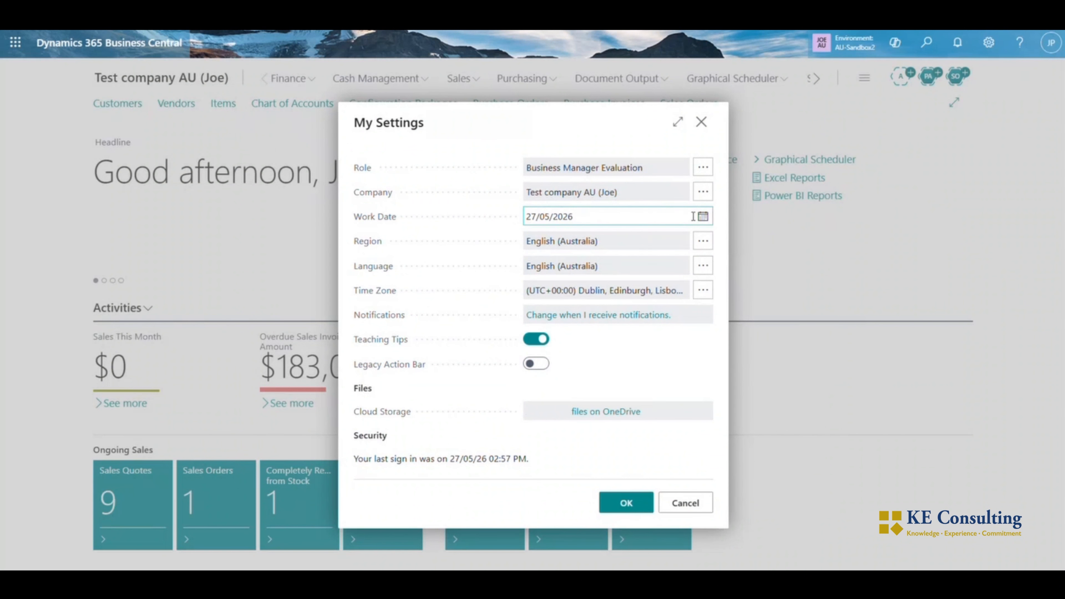
# Set the work date to 27/05/2026 and save the personal settings.
pyautogui.click(702, 217)
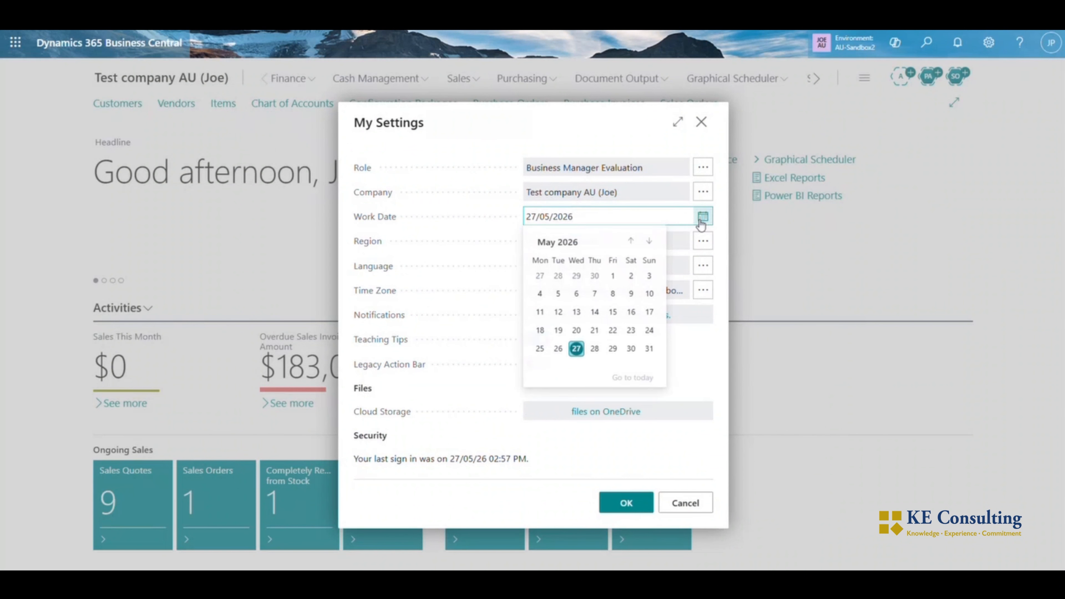
pyautogui.click(575, 349)
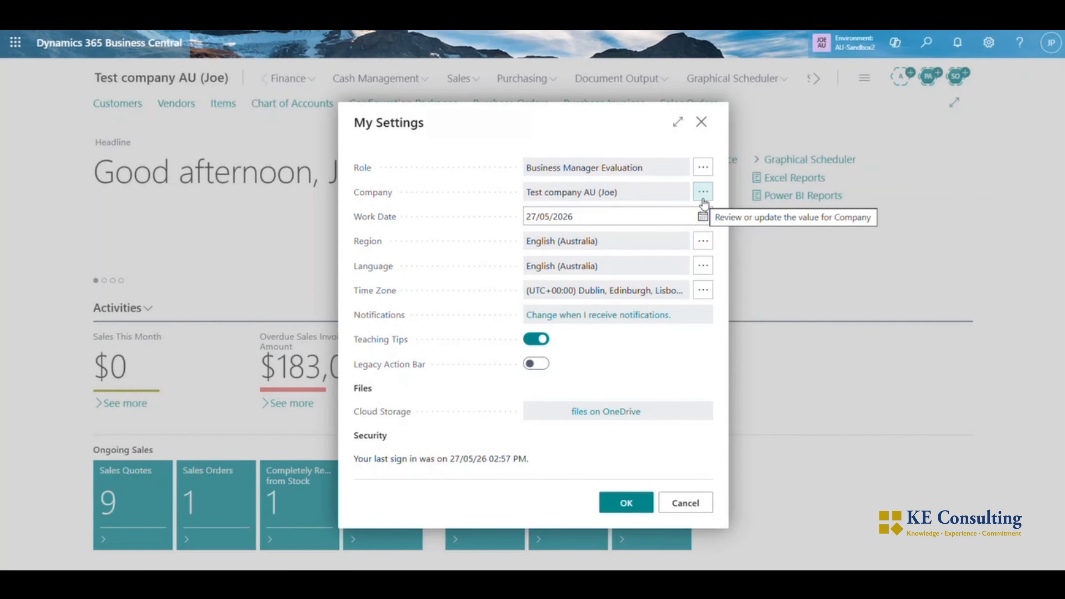
pyautogui.click(626, 509)
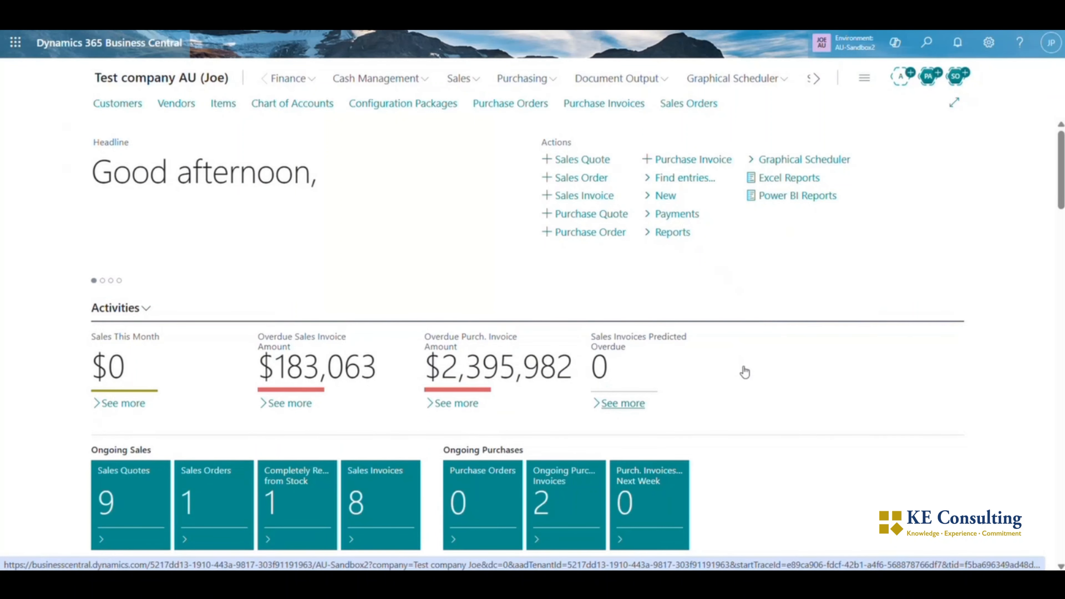
# Look through the home page's activity tiles, including sales, purchases, payments, Continia Expense Management and Document Capture.
pyautogui.scroll(-3, 744, 372)
pyautogui.scroll(-2, 744, 372)
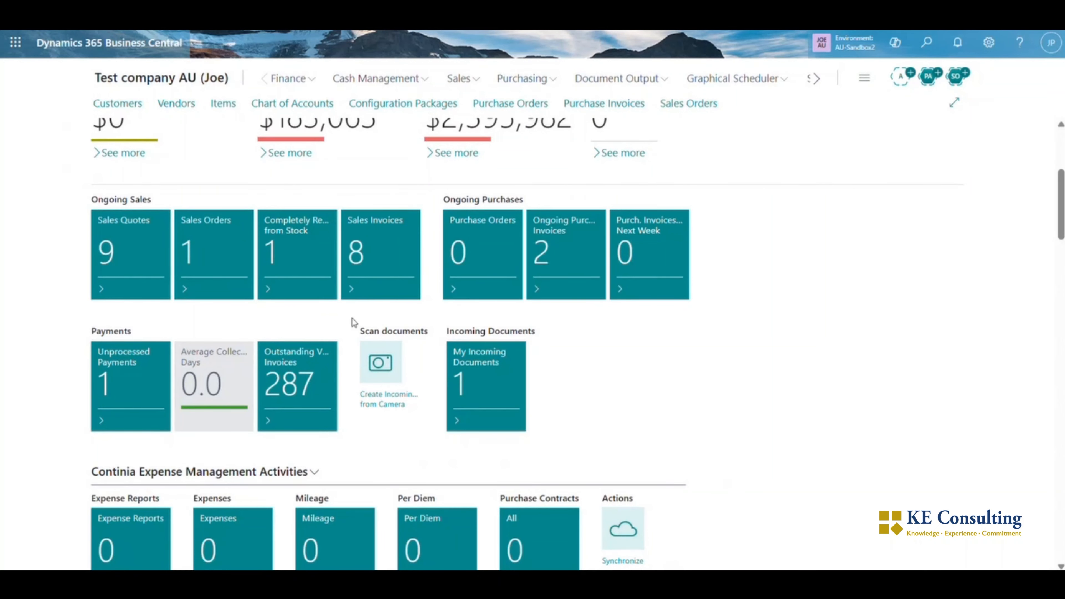
pyautogui.scroll(-4, 352, 319)
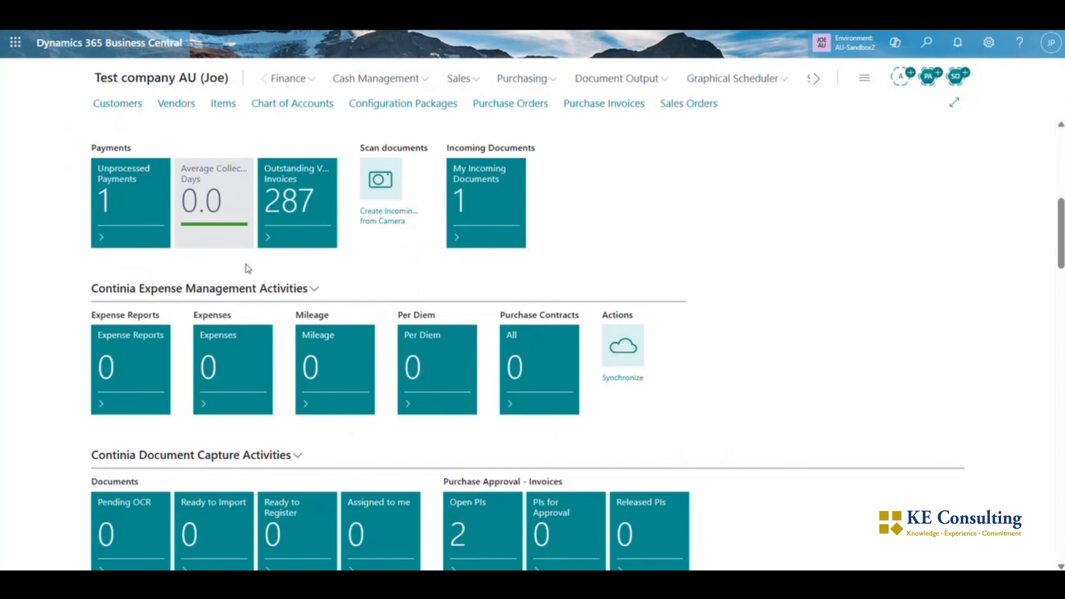
pyautogui.scroll(-5, 338, 266)
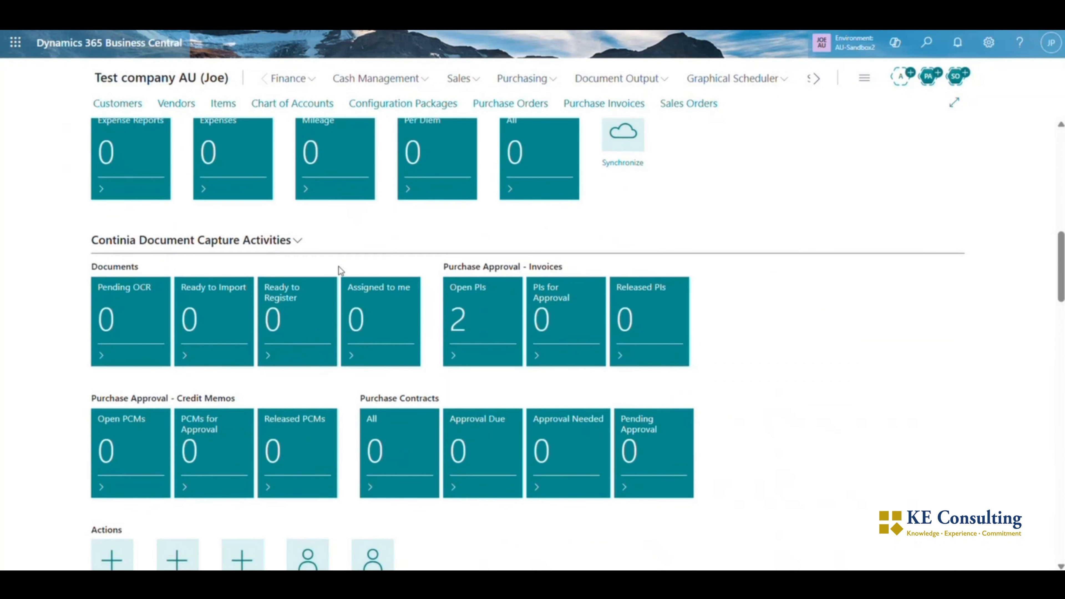
pyautogui.scroll(-4, 339, 267)
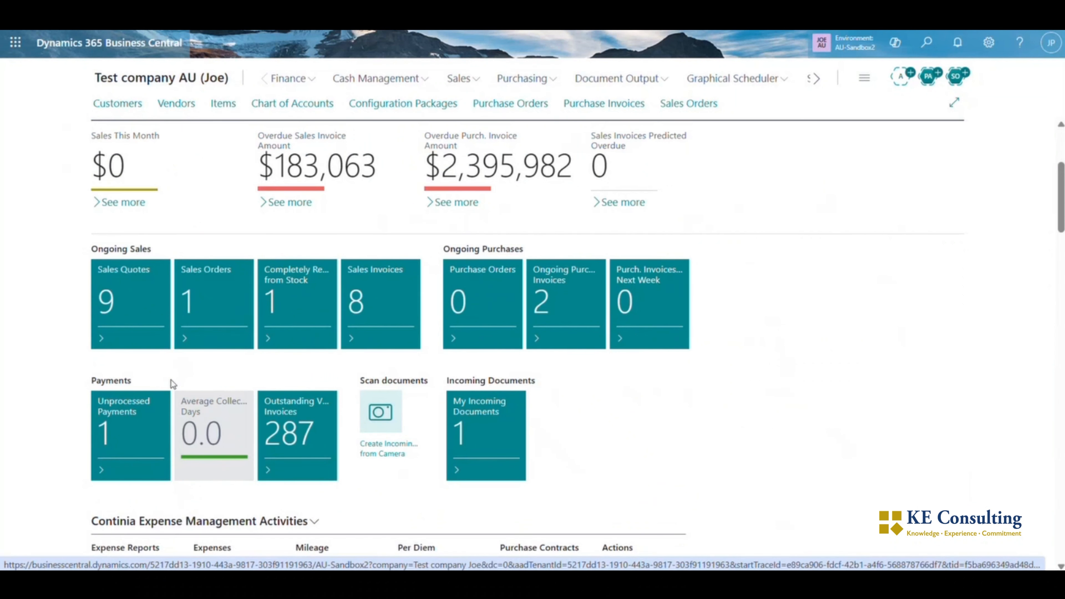
pyautogui.scroll(5, 173, 383)
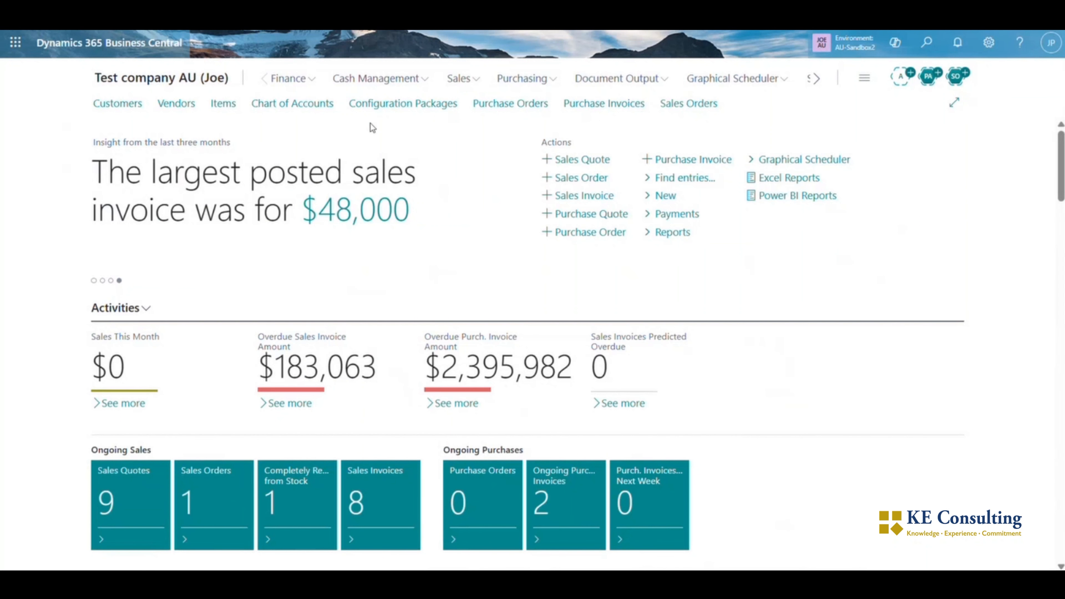
# Review the pages available under Finance and Cash Management, and reveal the remaining navigation categories.
pyautogui.click(315, 86)
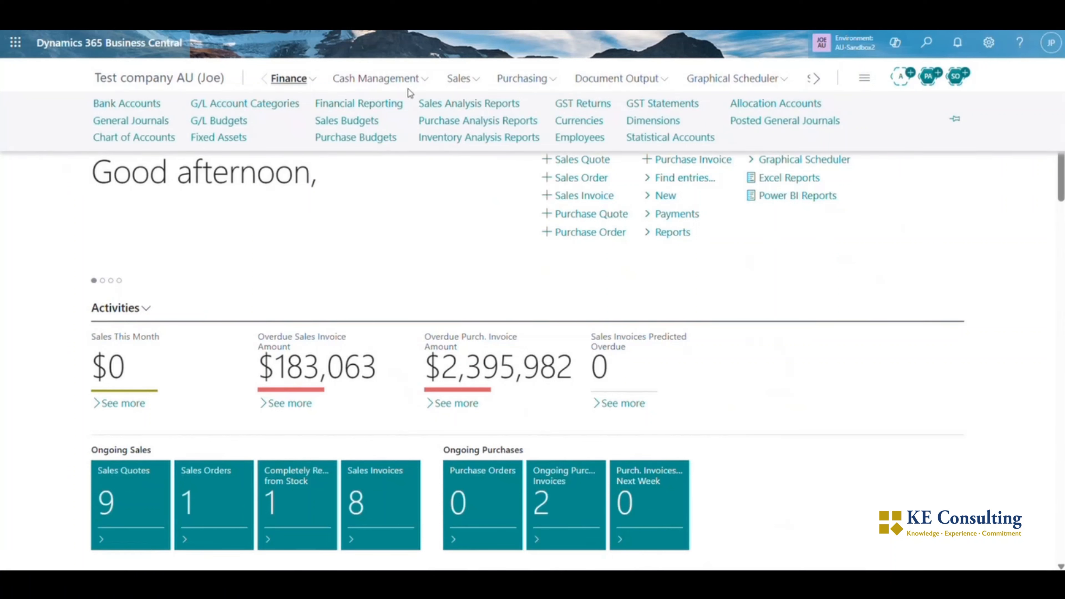
pyautogui.click(306, 79)
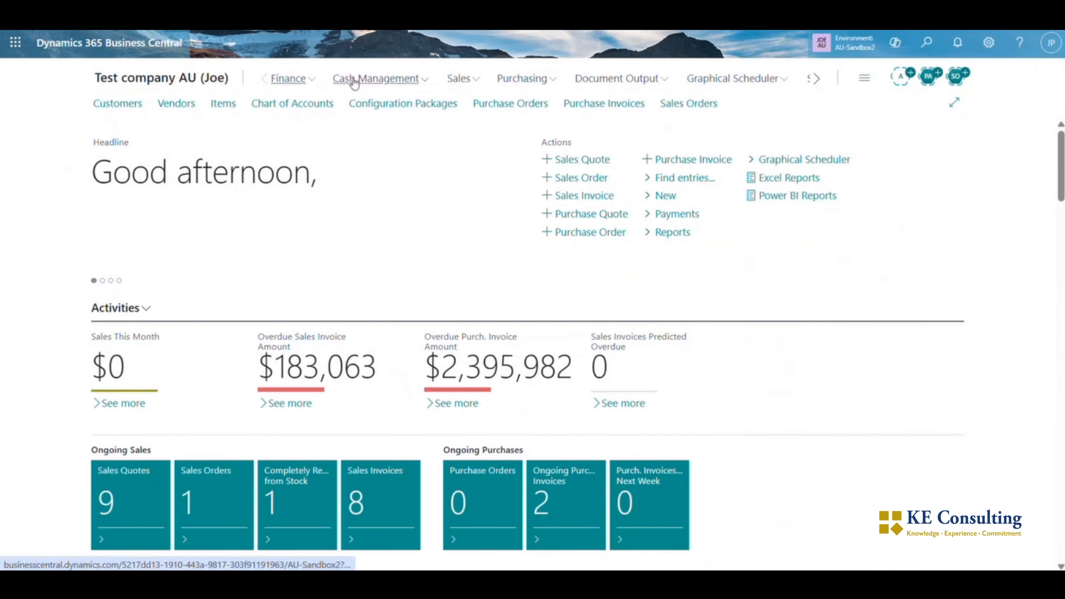
pyautogui.click(388, 80)
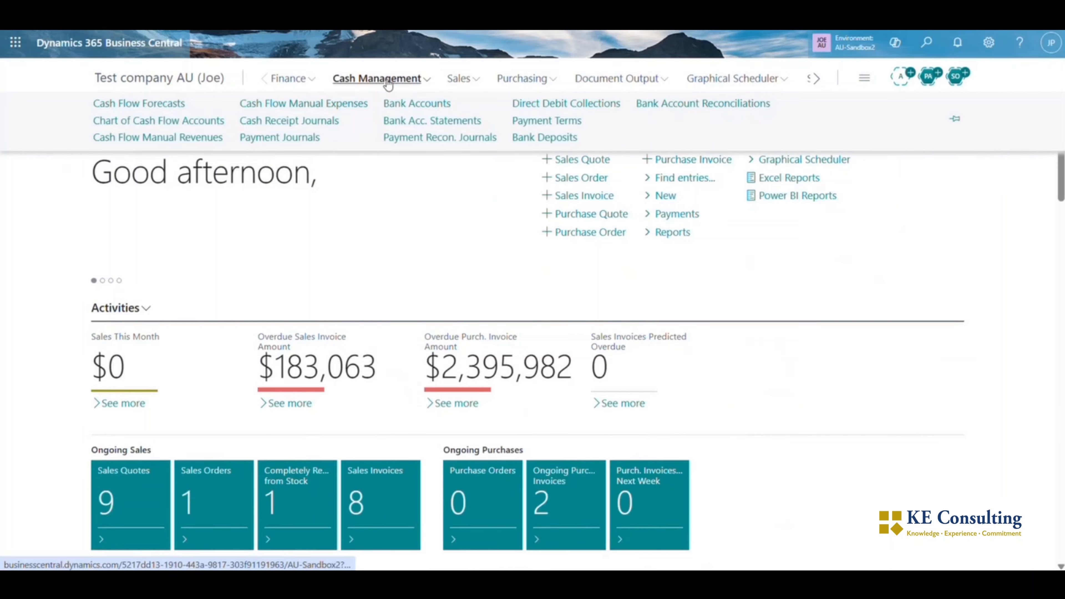
pyautogui.click(388, 80)
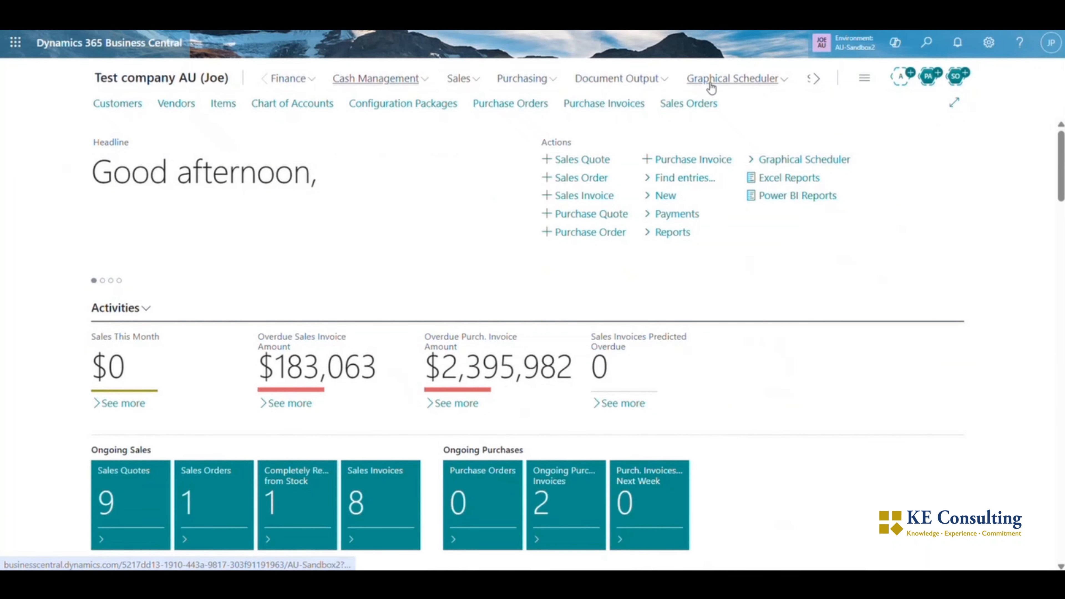
pyautogui.click(815, 80)
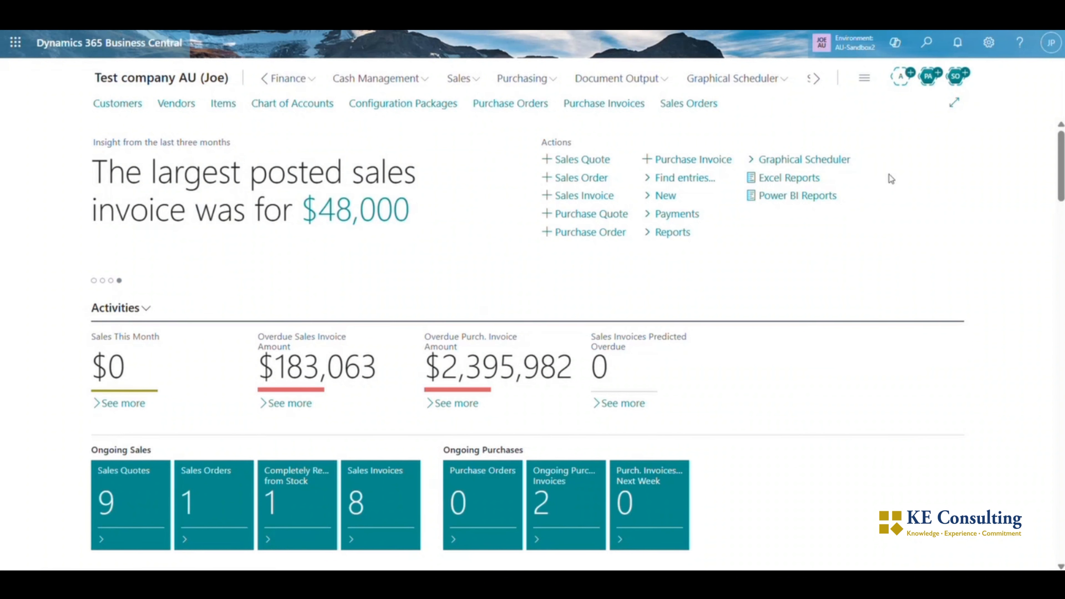
# Search for "sales order", view all matching pages and tasks plus reports and analysis, and close the search.
pyautogui.click(926, 45)
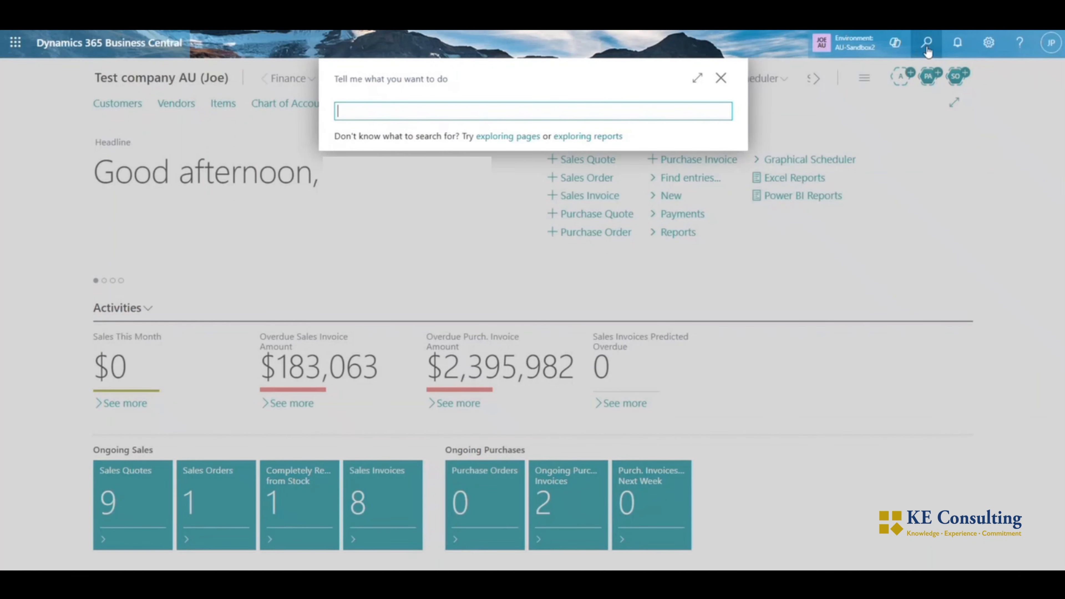
pyautogui.write('sales order')
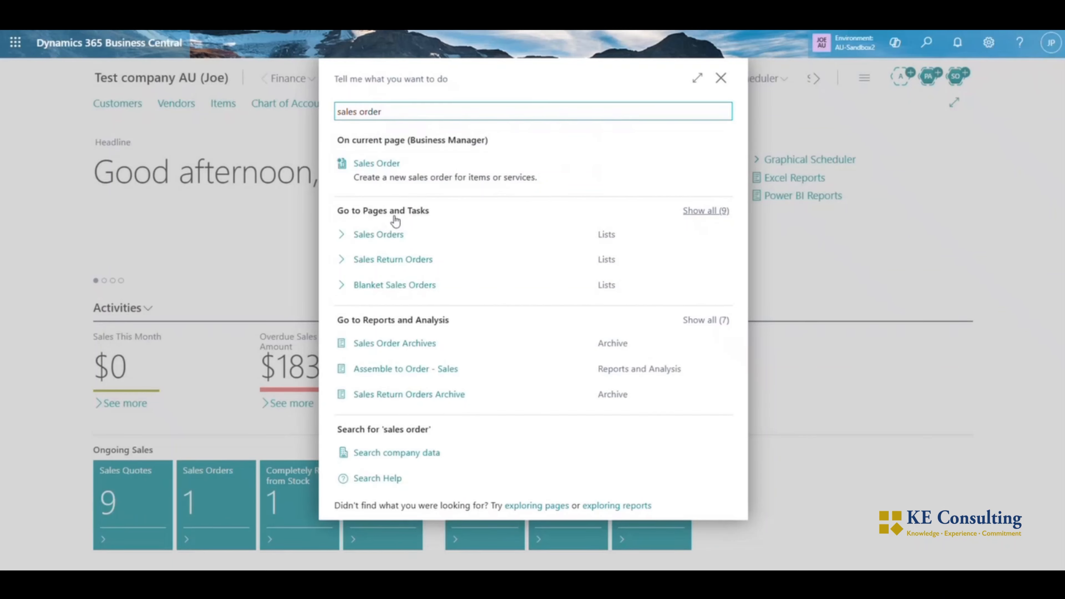
pyautogui.click(678, 210)
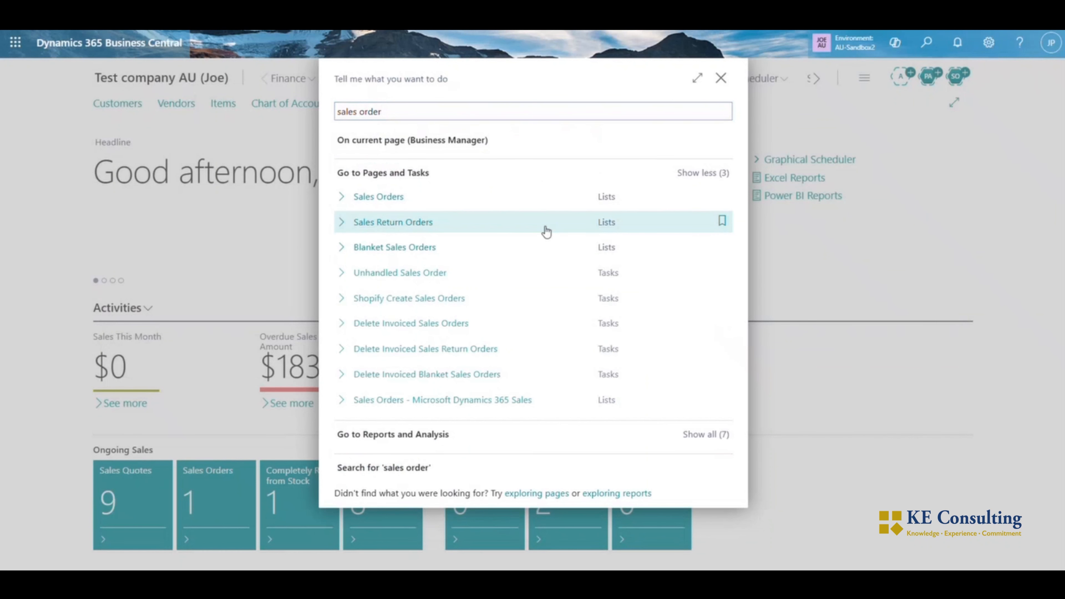
pyautogui.click(404, 198)
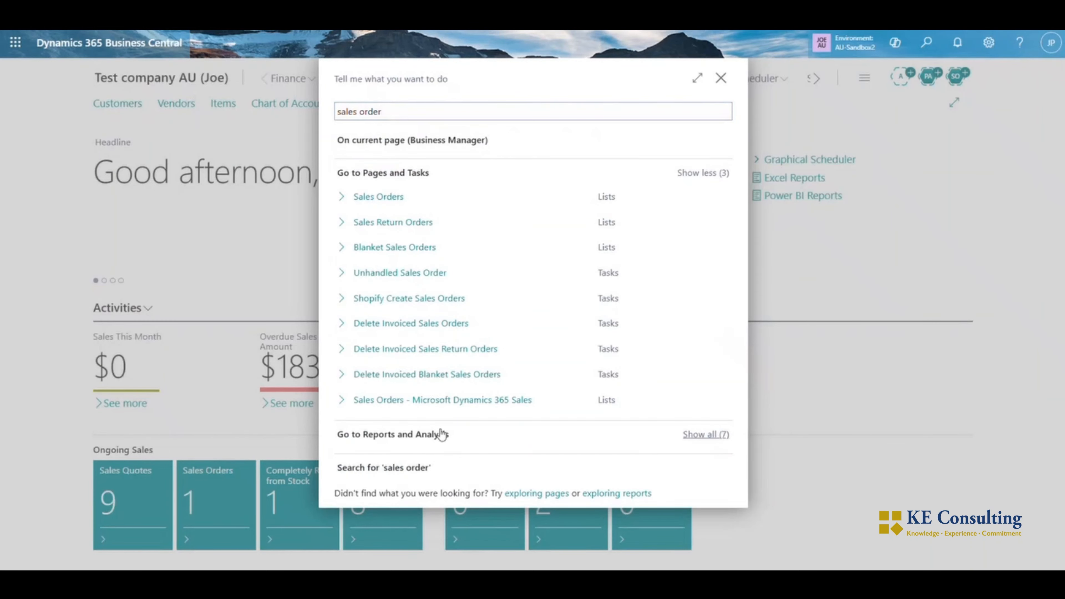
pyautogui.click(696, 435)
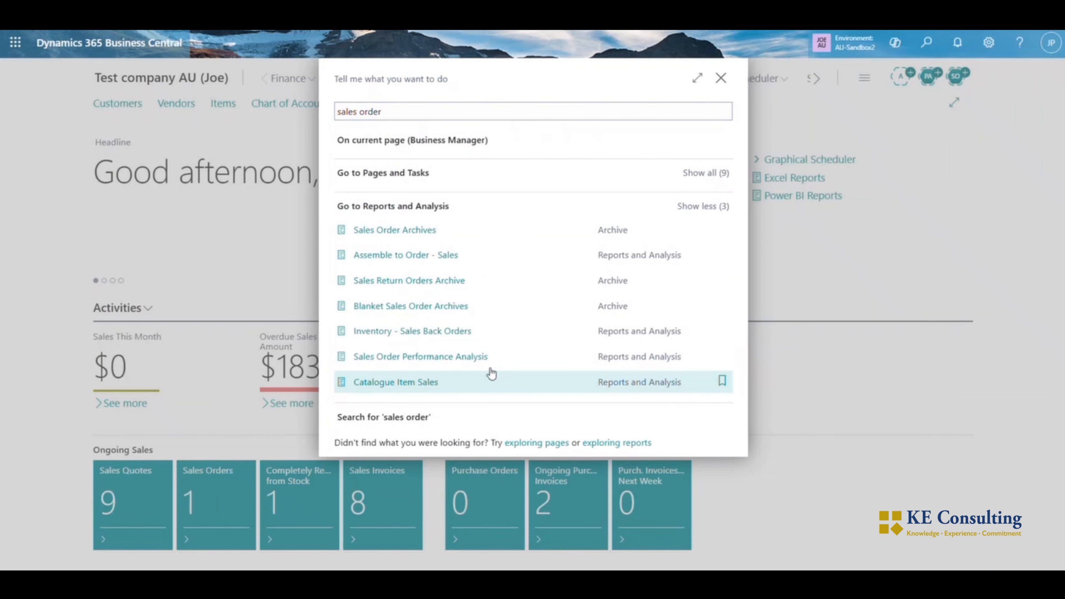
pyautogui.click(856, 87)
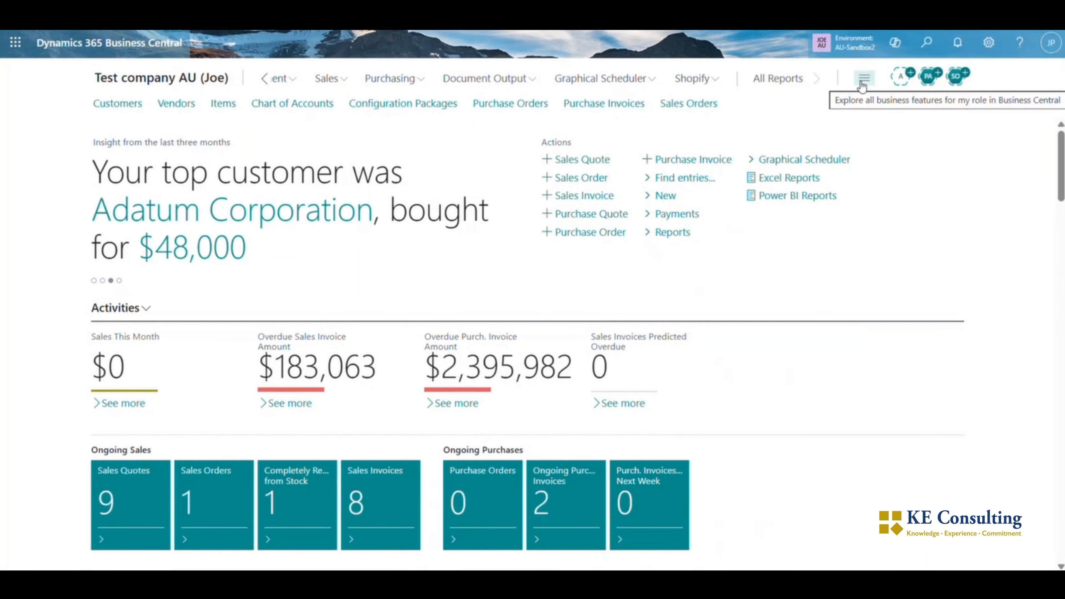
# Open the overview of all business features for the current role and look through its categories.
pyautogui.click(861, 87)
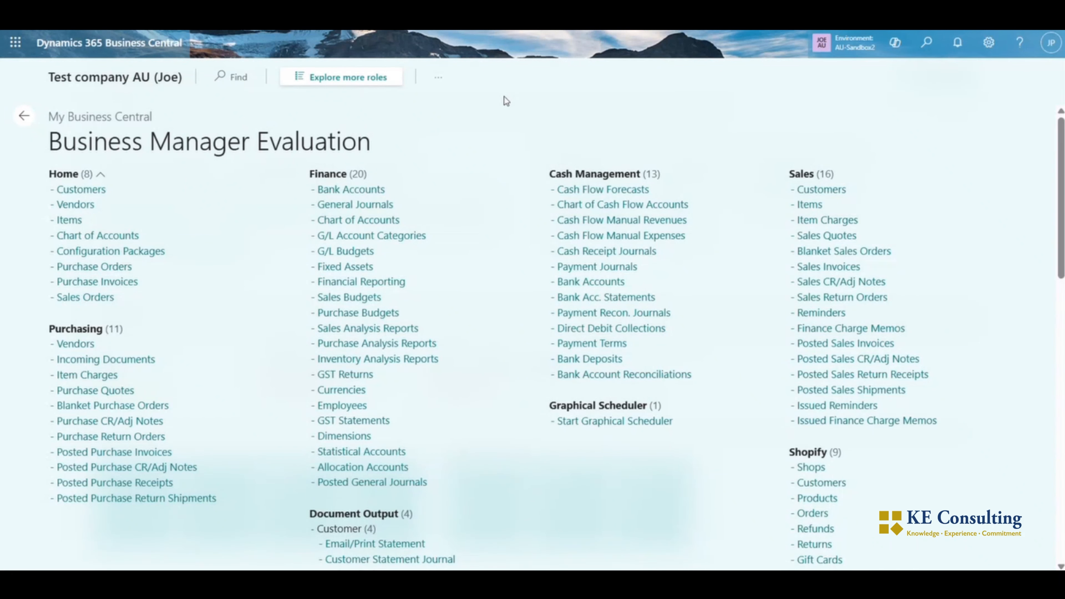
pyautogui.scroll(-3, 466, 157)
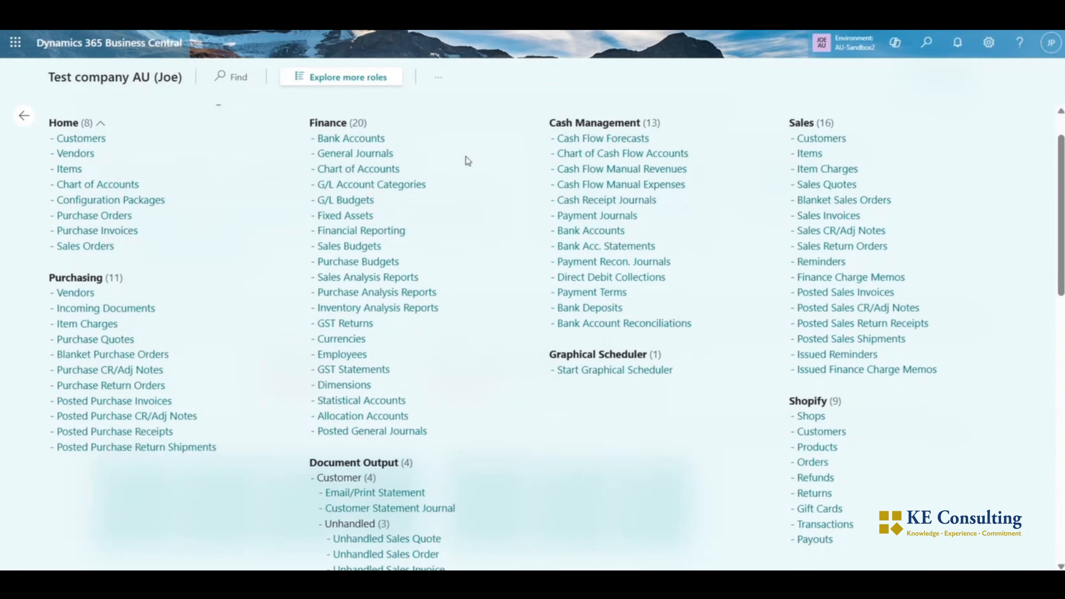
pyautogui.scroll(3, 467, 159)
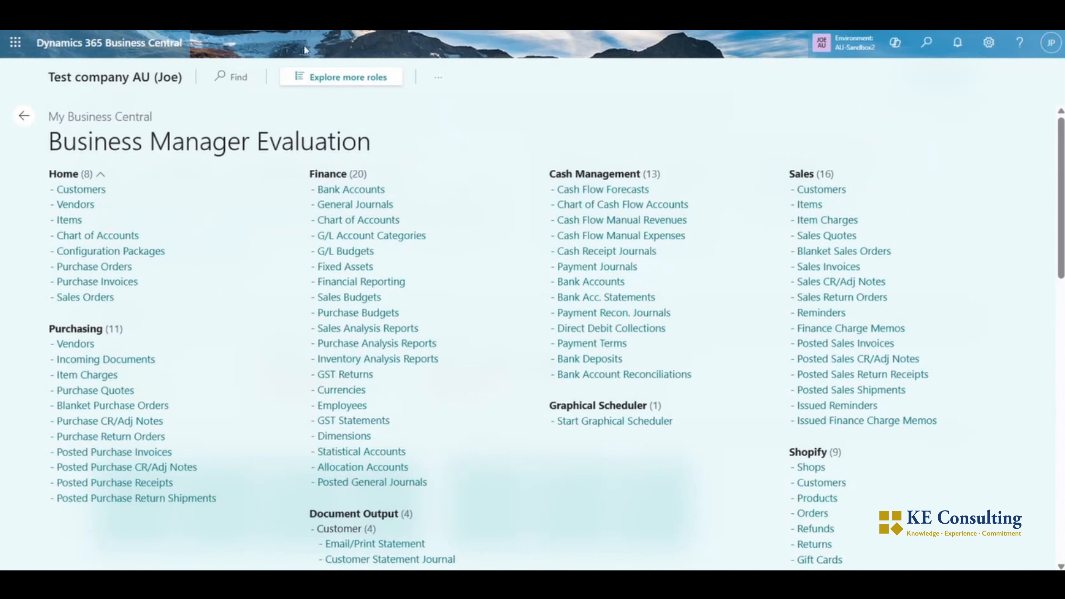
# Explore more roles, expanding Document and Purchase under Document Capture, and Capacities and Planning under Manufacturing.
pyautogui.click(306, 79)
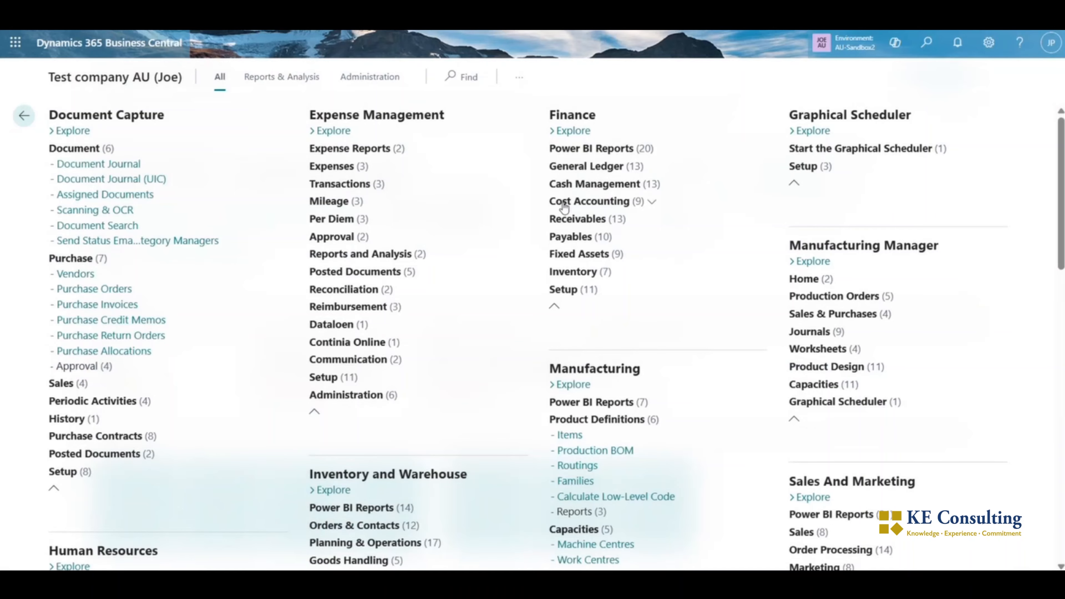
pyautogui.click(105, 148)
pyautogui.click(92, 155)
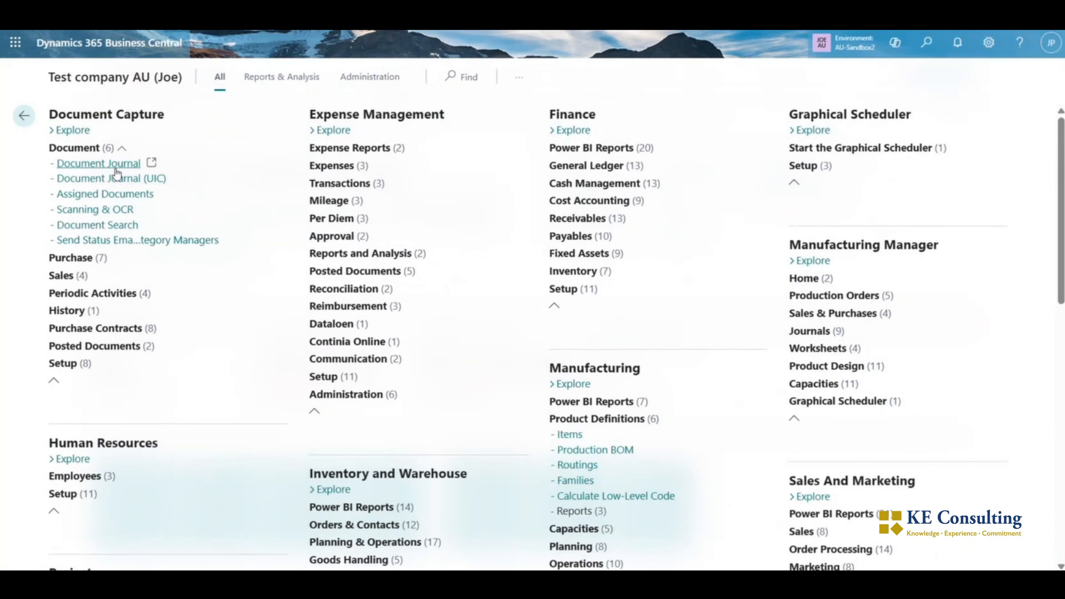
pyautogui.click(87, 262)
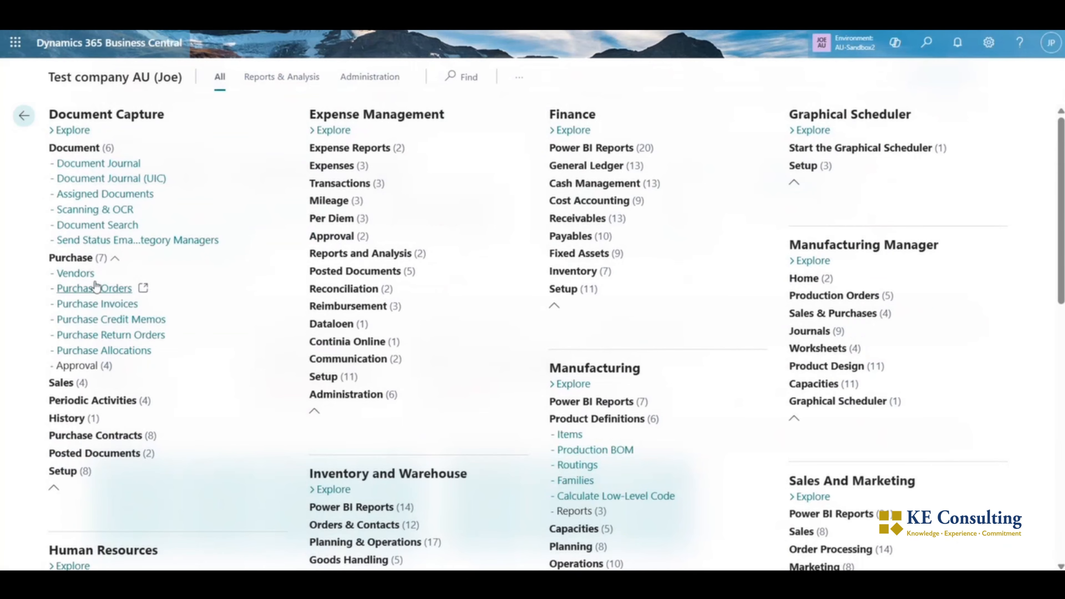
pyautogui.scroll(-3, 89, 423)
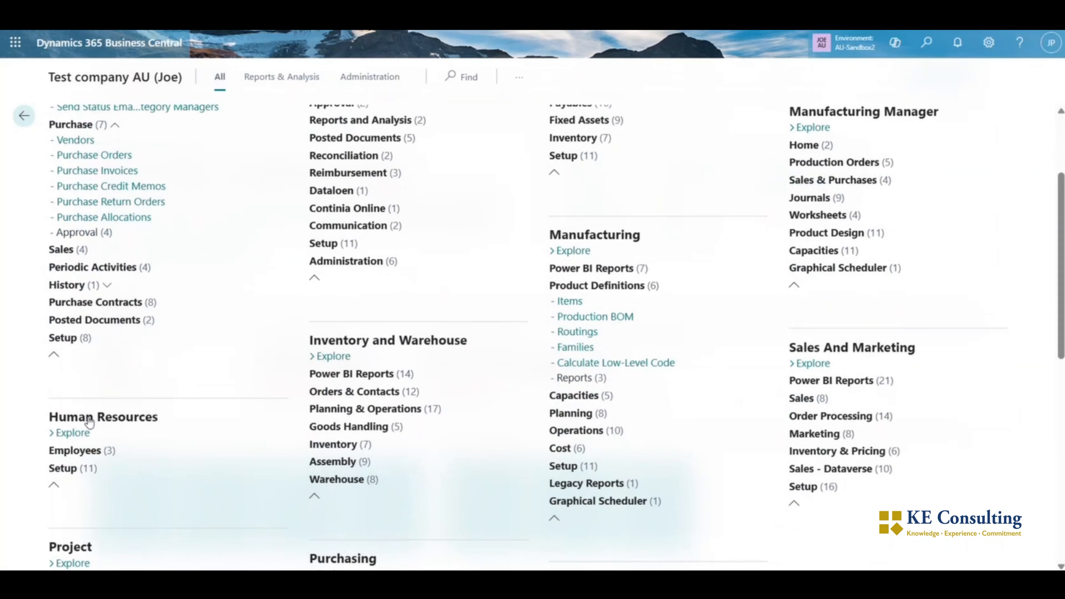
pyautogui.scroll(-2, 89, 421)
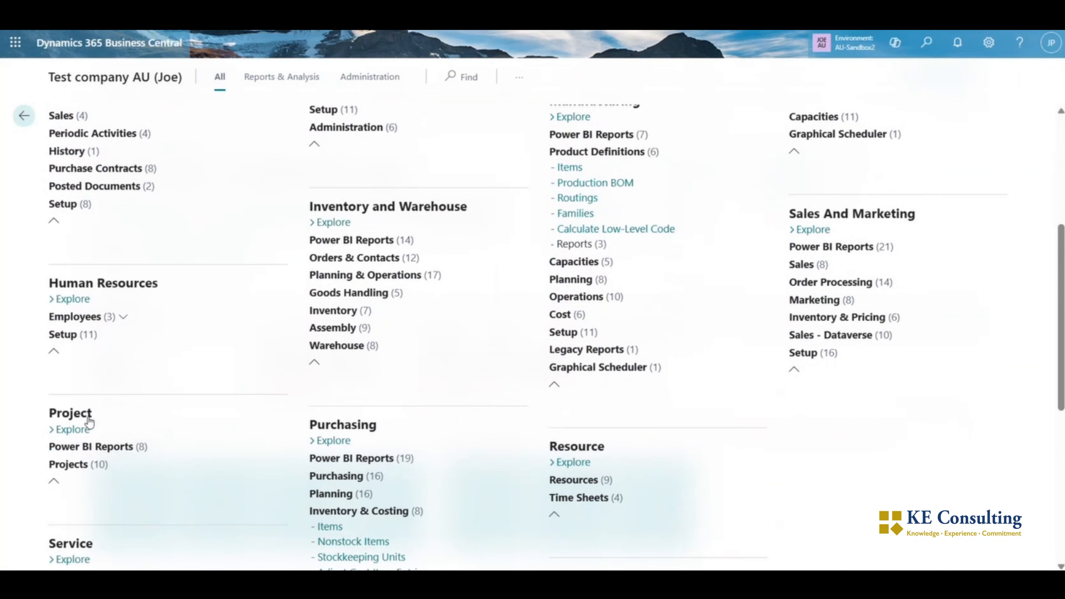
pyautogui.click(595, 261)
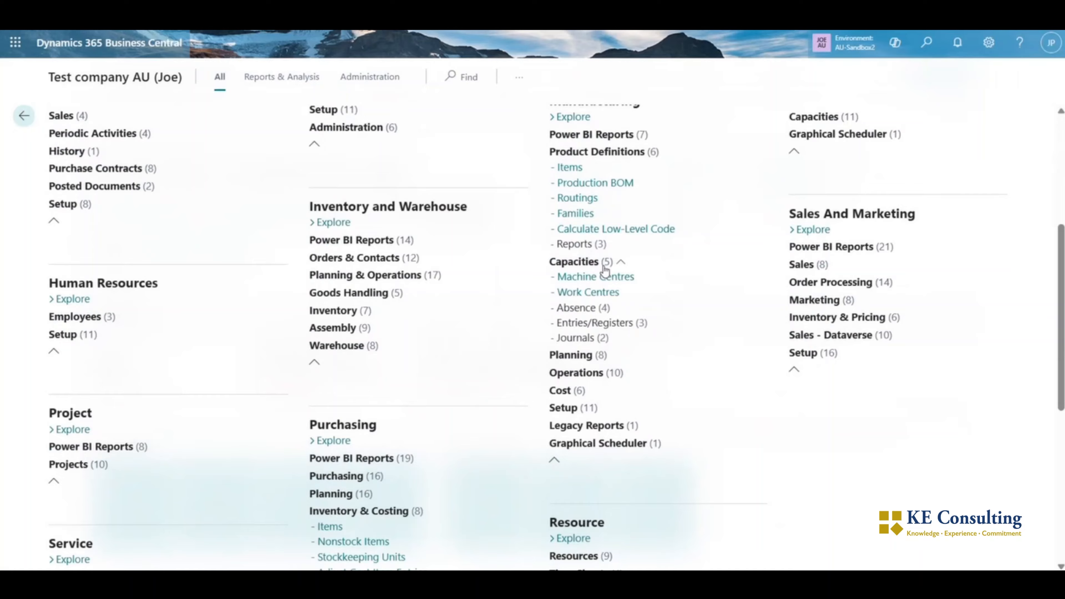
pyautogui.click(591, 359)
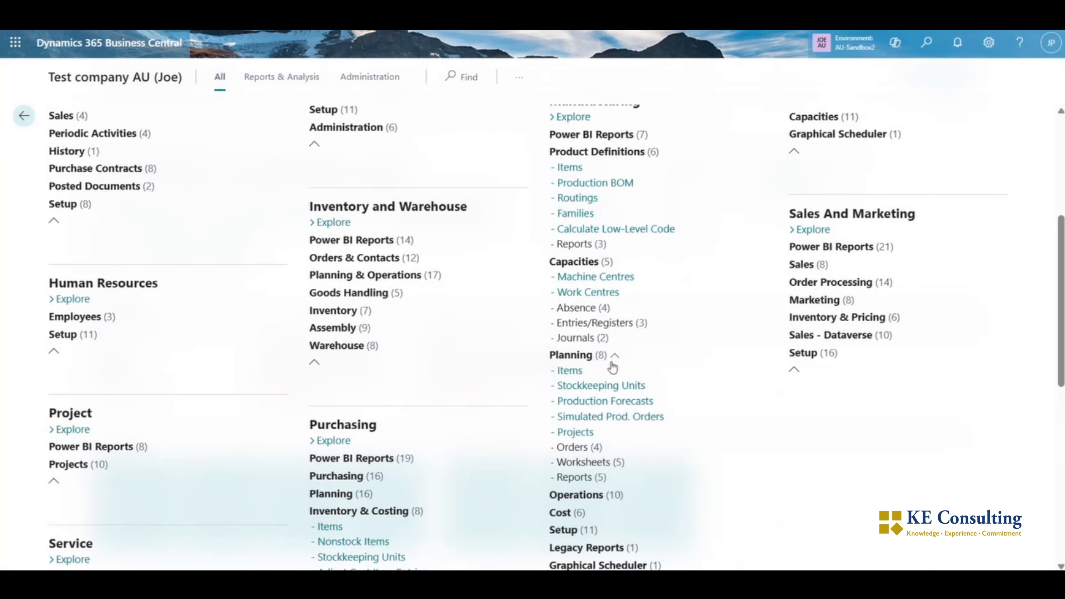
# Show only the administration features across all roles, and return to the home page.
pyautogui.scroll(5, 573, 494)
pyautogui.click(393, 80)
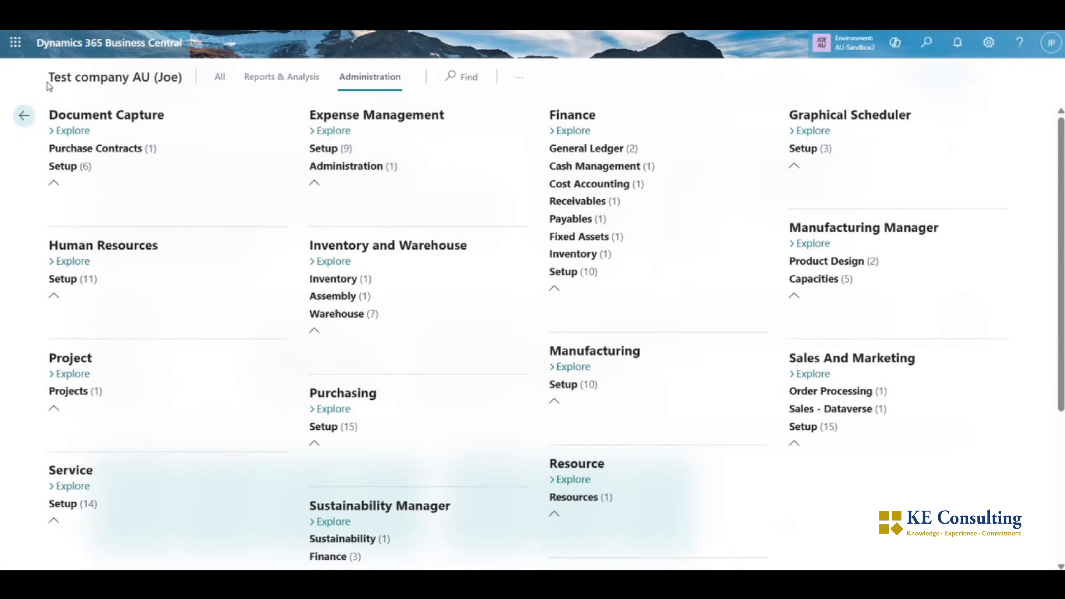
pyautogui.click(18, 121)
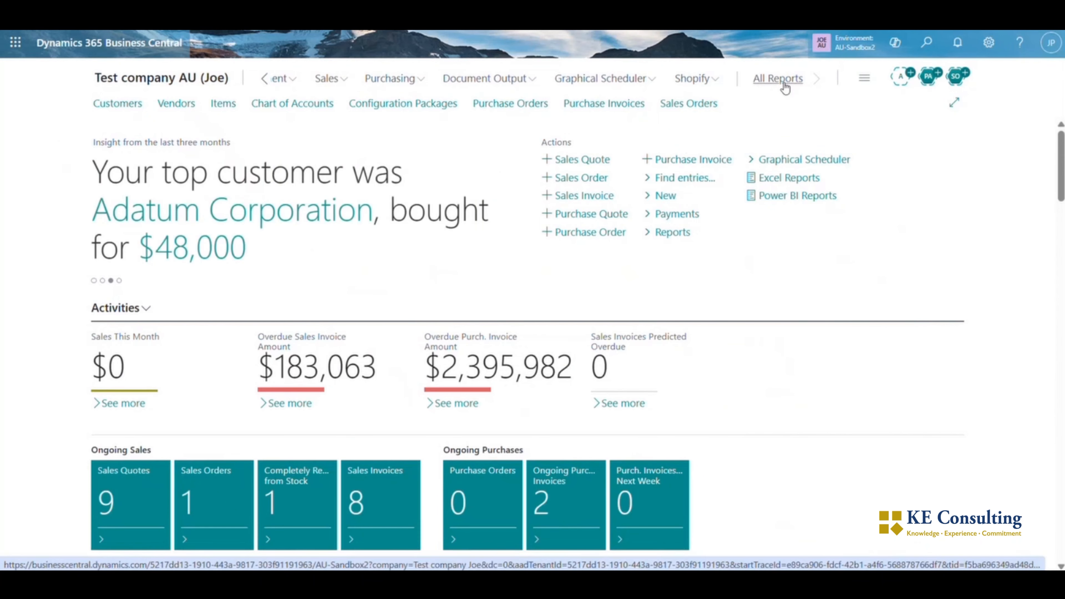
# Open the overview of all reports.
pyautogui.click(782, 82)
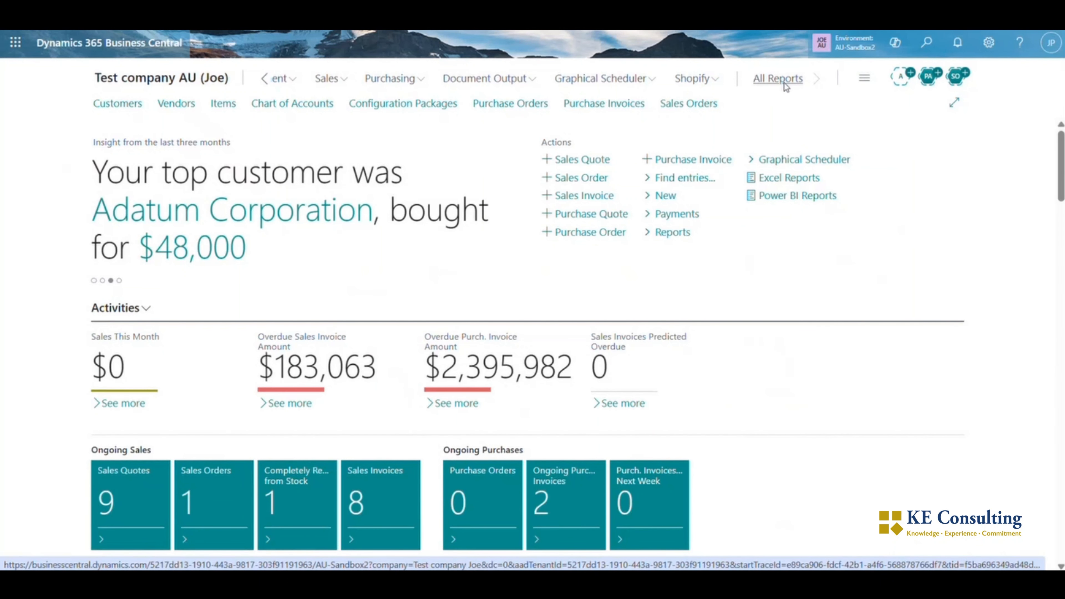